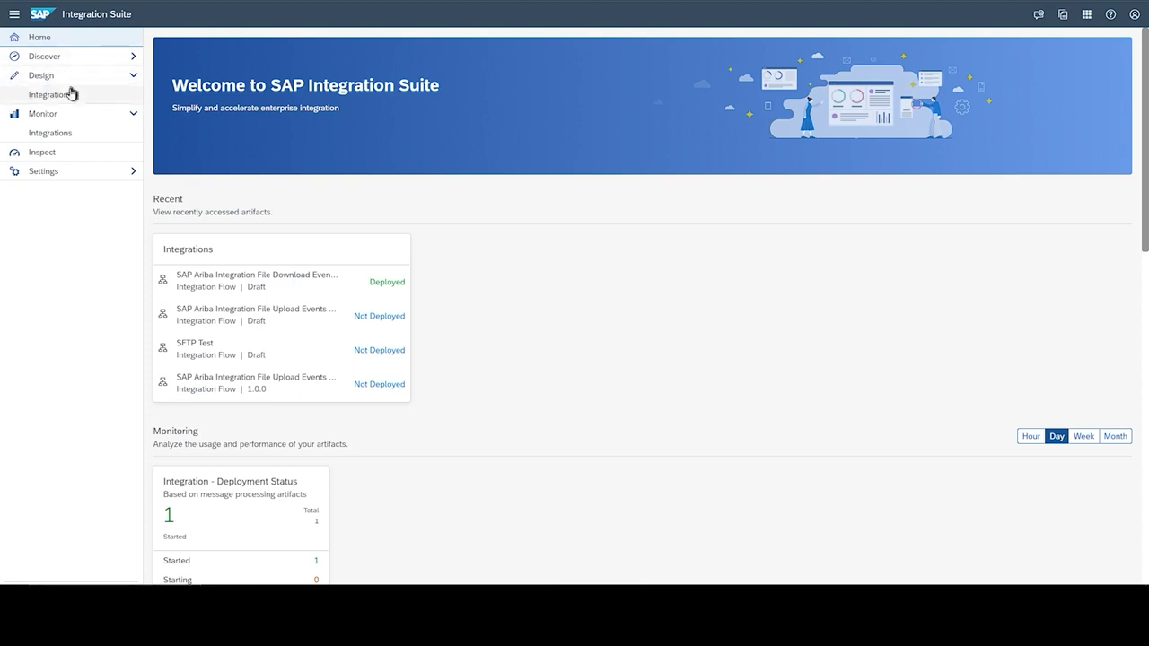
Open the artifacts of the SAP Ariba Integration Toolkit package in the integration design area
{"action": "left_click", "coordinate": [70, 95]}
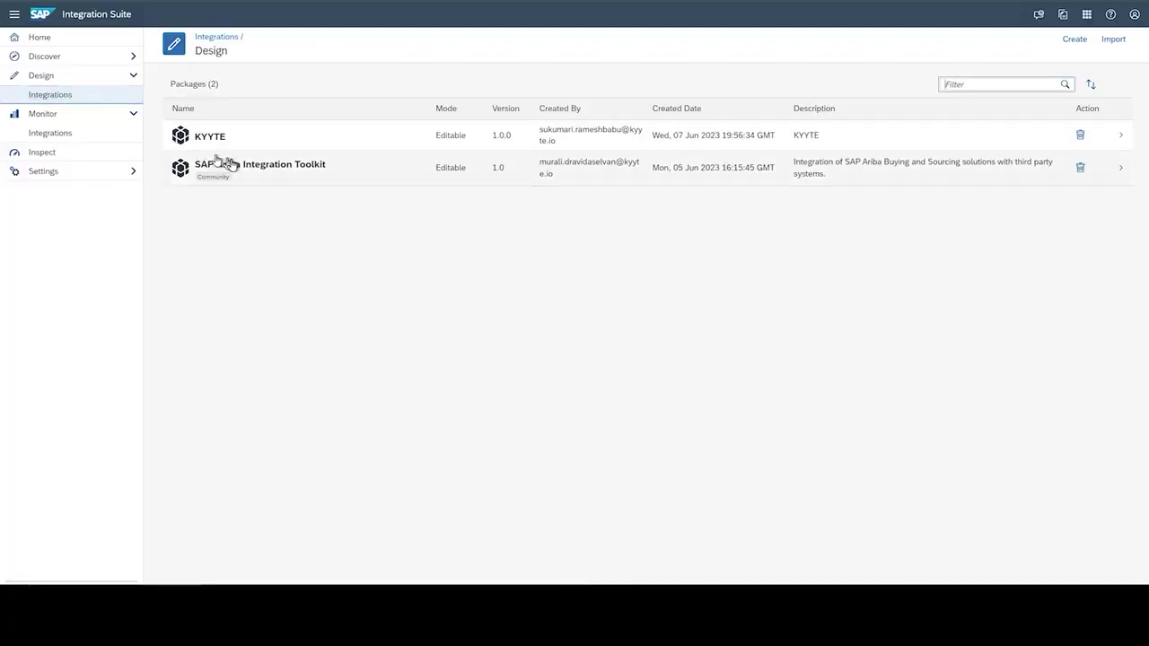
{"action": "left_click", "coordinate": [266, 177]}
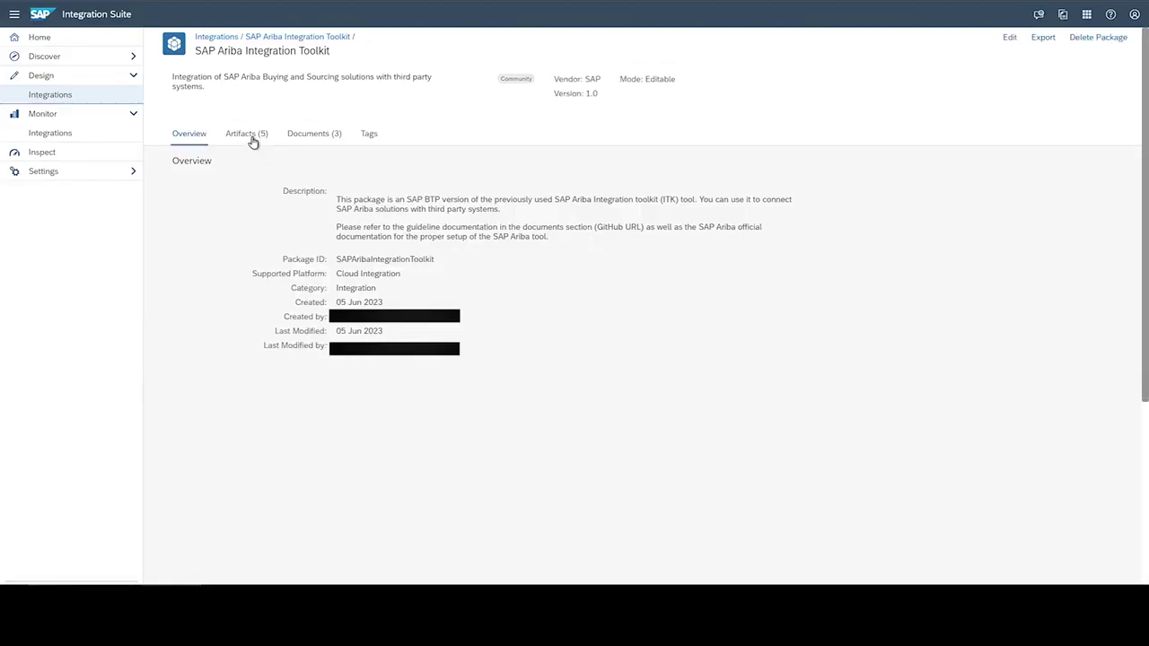
{"action": "left_click", "coordinate": [253, 137]}
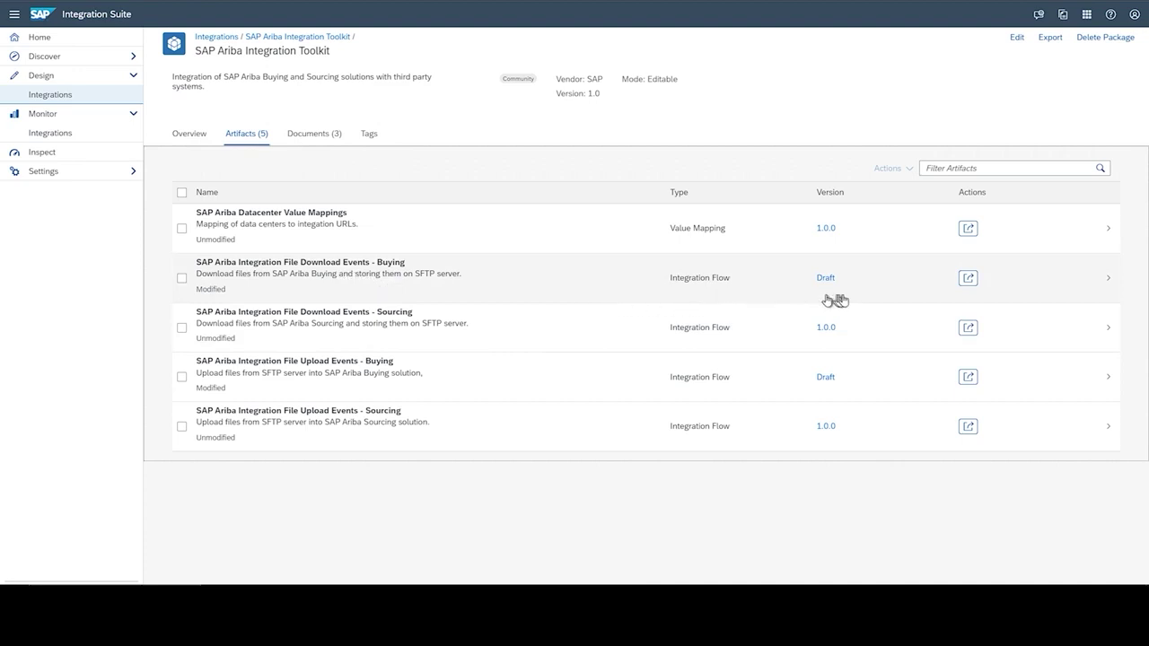
Review the receiver and additional parameters, including the event, in the SAP Ariba Integration File Download Events - Buying configuration, leaving it without changes
{"action": "left_click", "coordinate": [966, 279]}
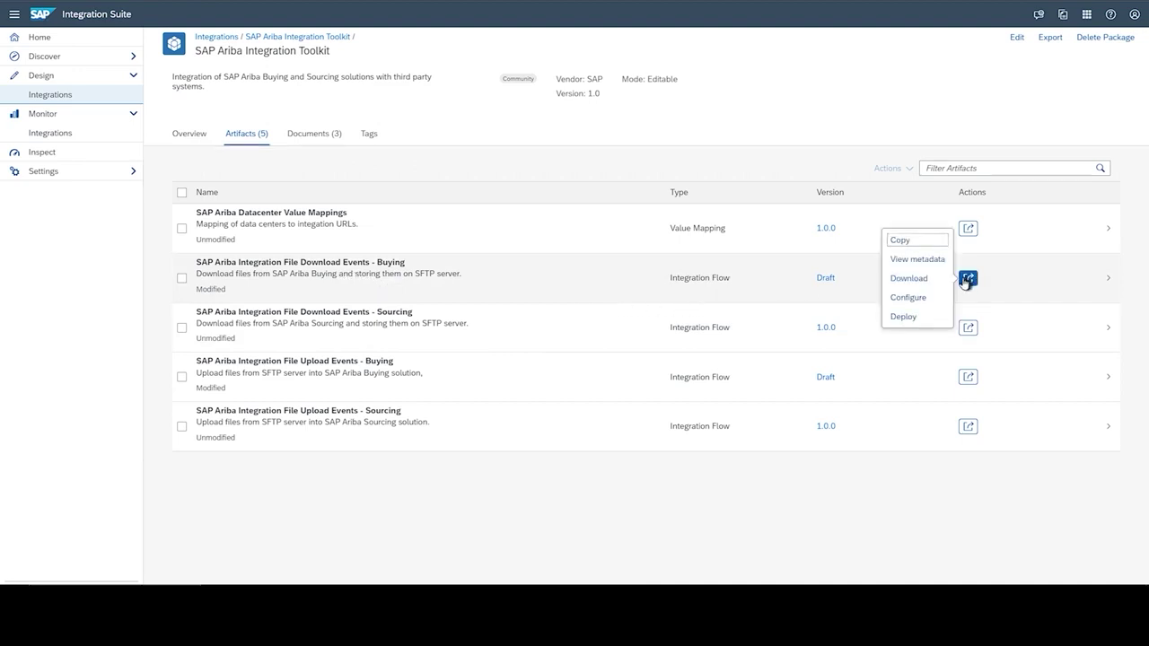
{"action": "left_click", "coordinate": [925, 300]}
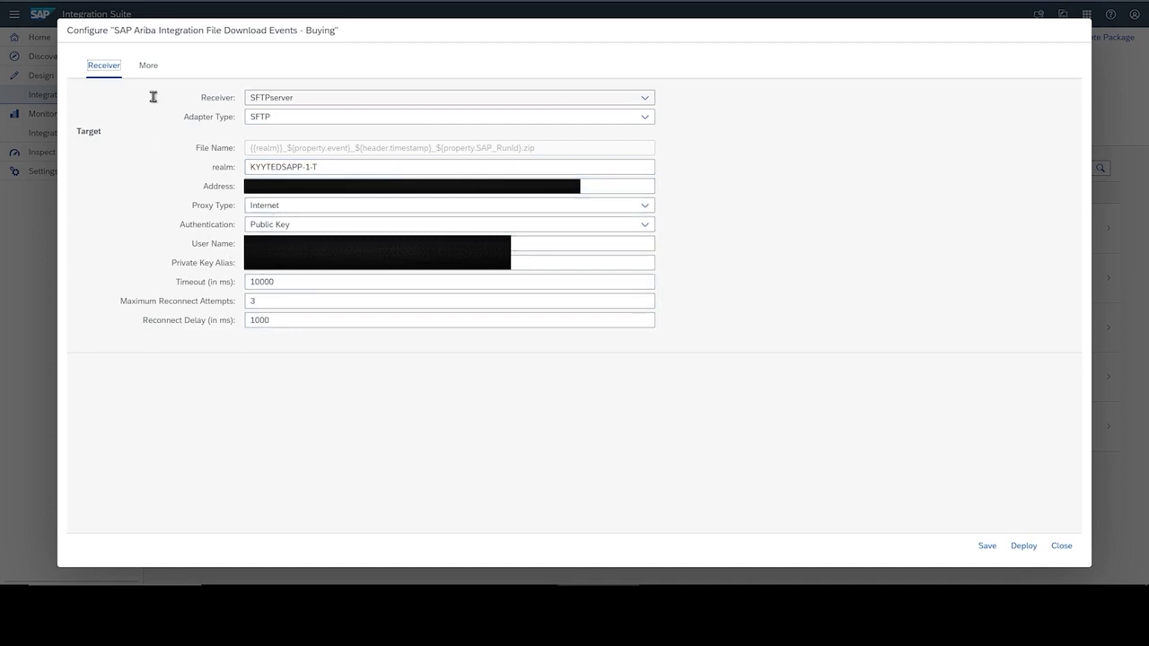
{"action": "left_click", "coordinate": [147, 67]}
{"action": "left_click_drag", "start_coordinate": [249, 136], "coordinate": [333, 138]}
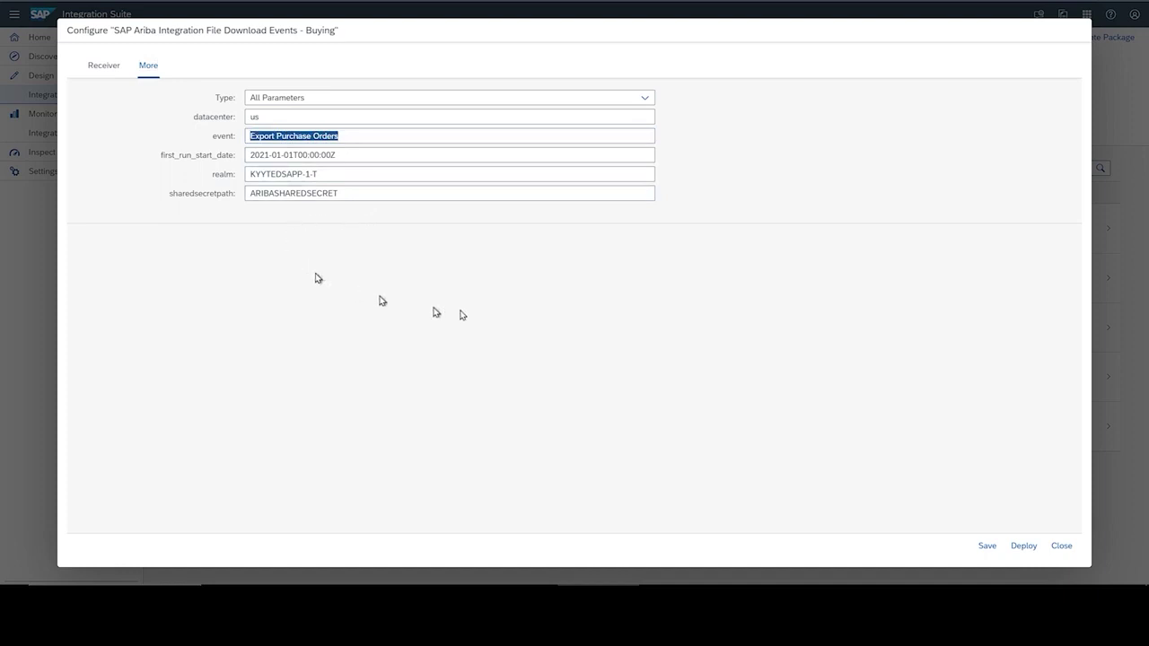
{"action": "left_click", "coordinate": [1062, 547]}
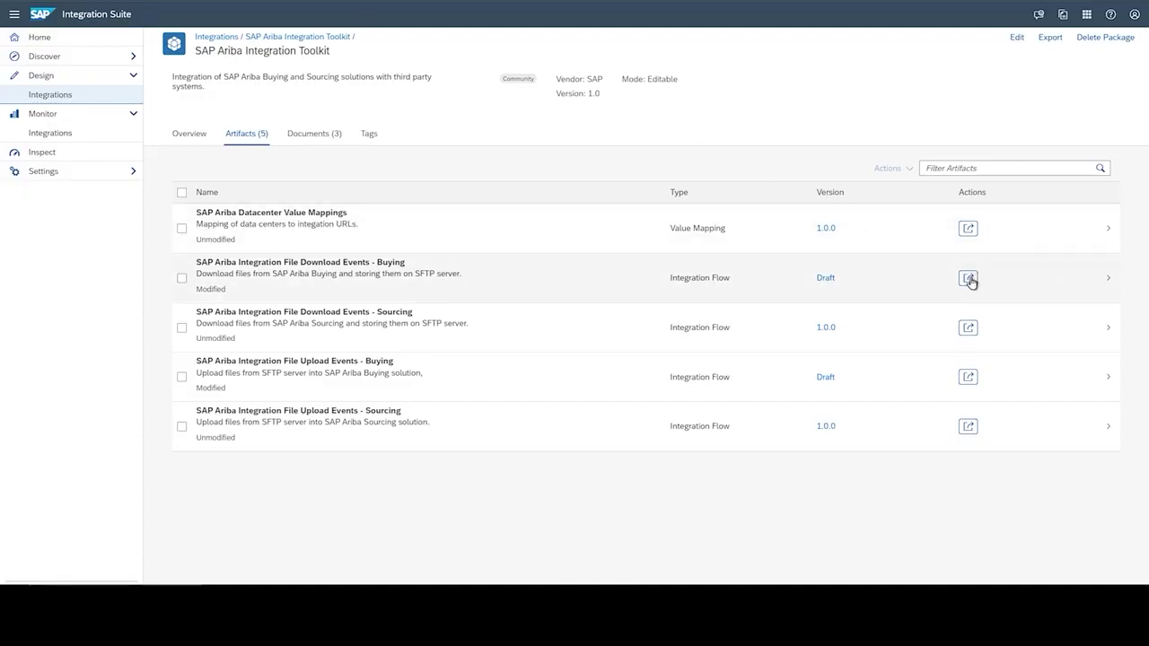
Inspect the past-hour message of the Buying download flow in integration monitoring, and check the Export Purchase Orders task status in SAP Ariba
{"action": "left_click", "coordinate": [64, 114]}
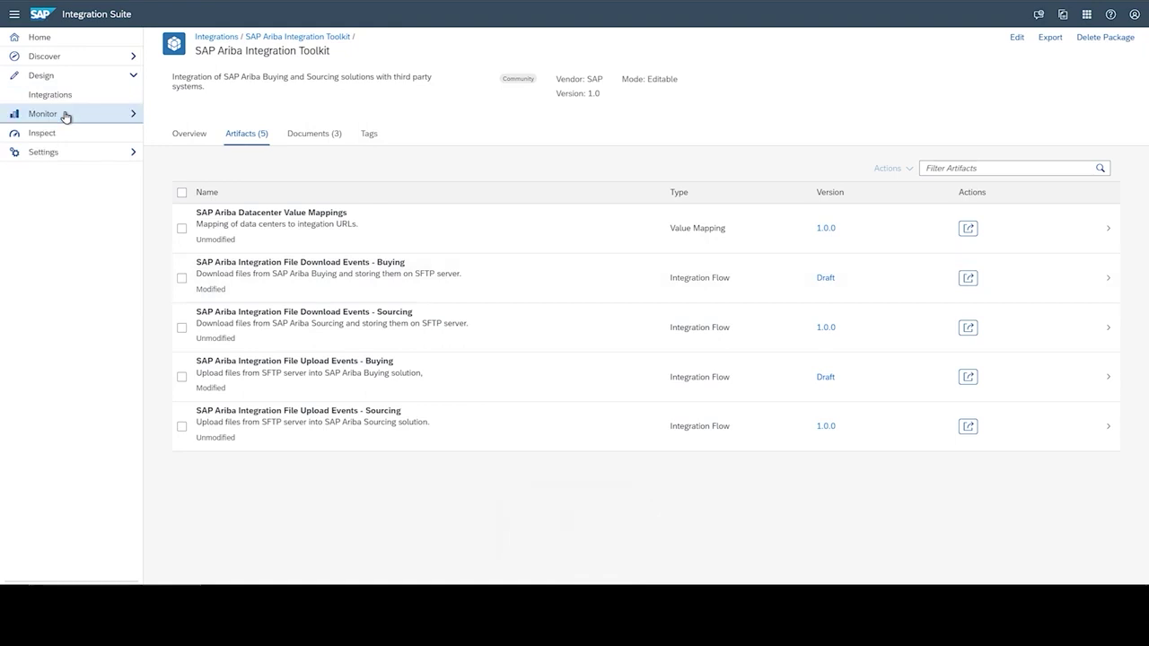
{"action": "left_click", "coordinate": [64, 116]}
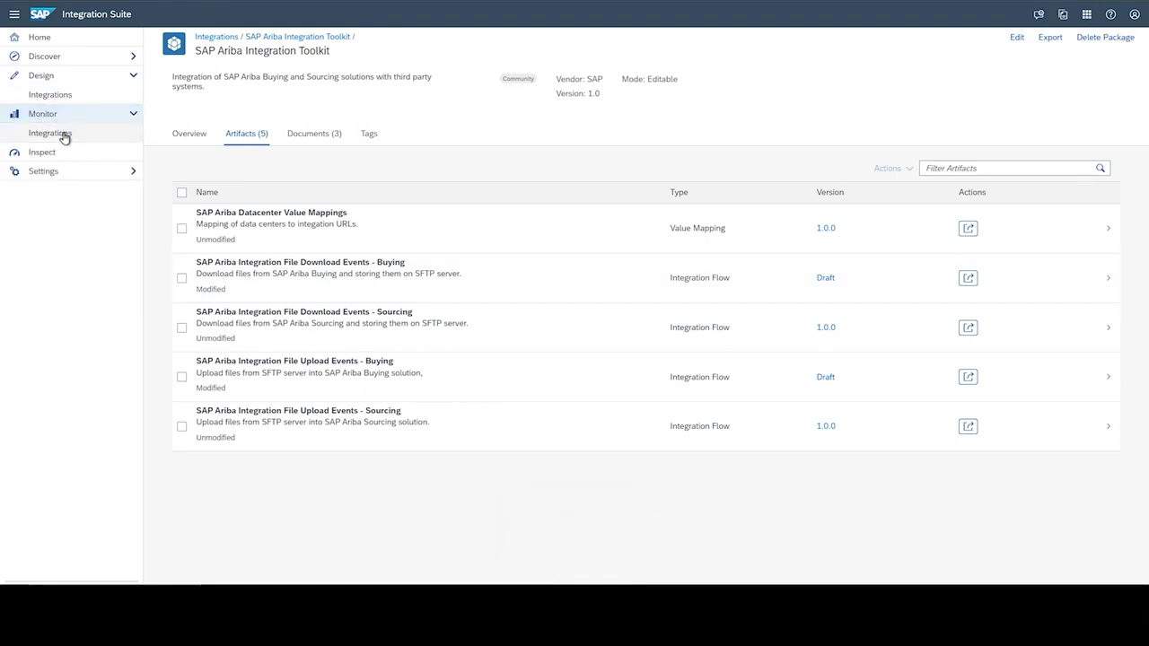
{"action": "left_click", "coordinate": [64, 135]}
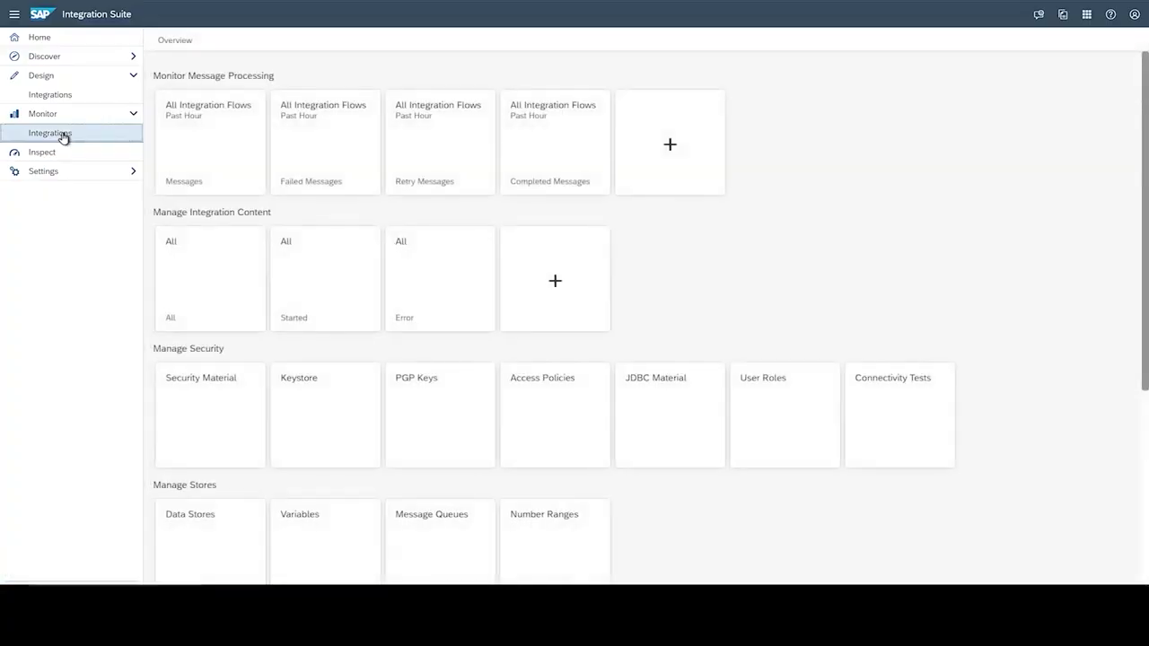
{"action": "left_click", "coordinate": [204, 142]}
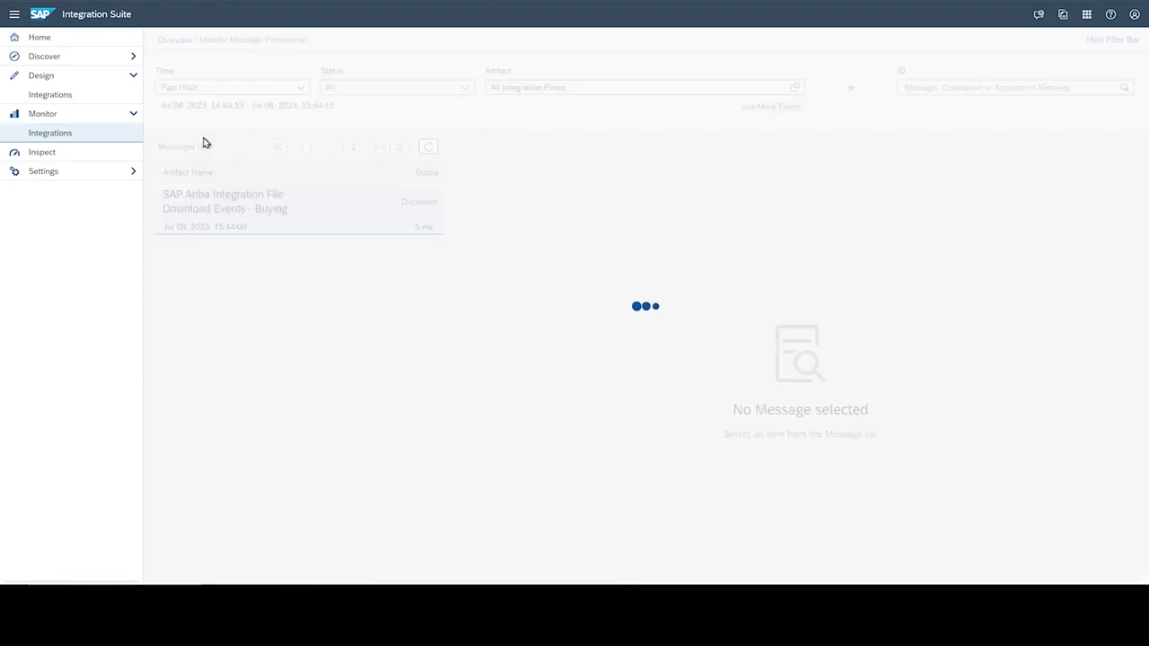
{"action": "left_click", "coordinate": [371, 204]}
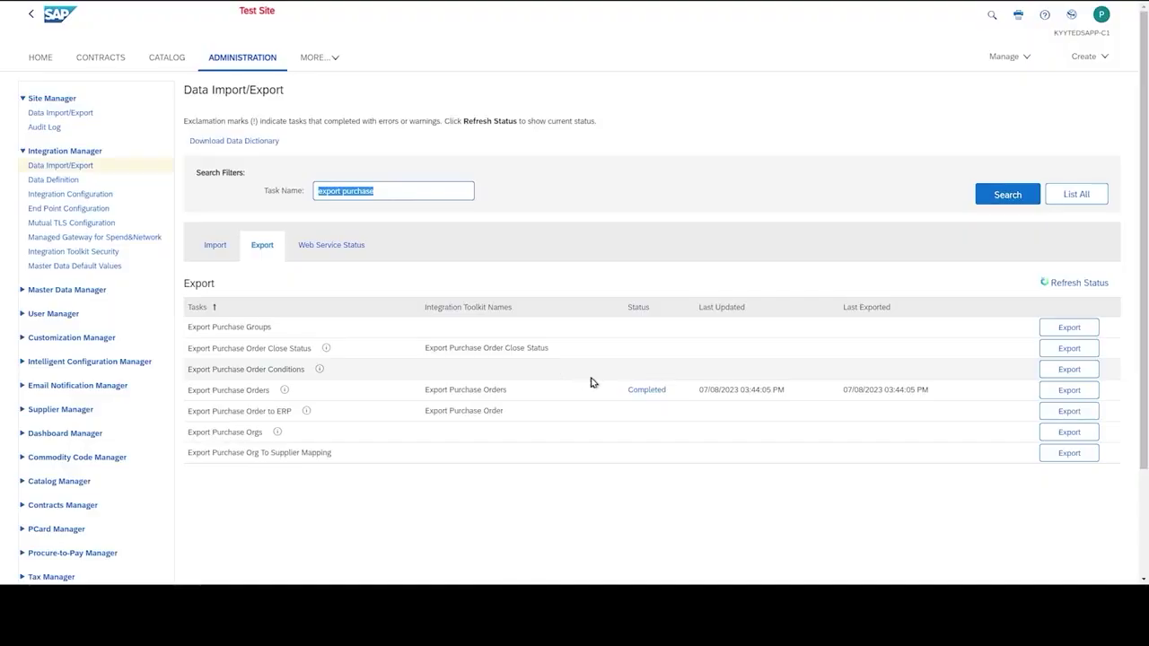
{"action": "left_click", "coordinate": [639, 398]}
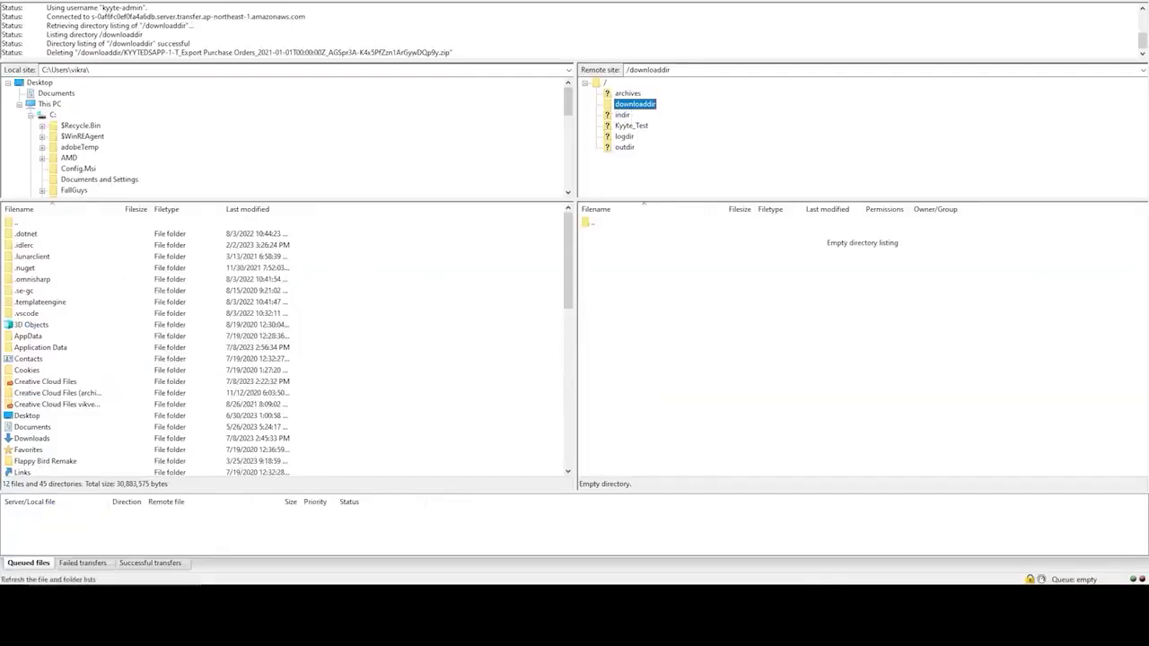
Switch to FileZilla, refresh the remote /downloaddir directory and download the Export Purchase Orders archive
{"action": "key", "text": "F5"}
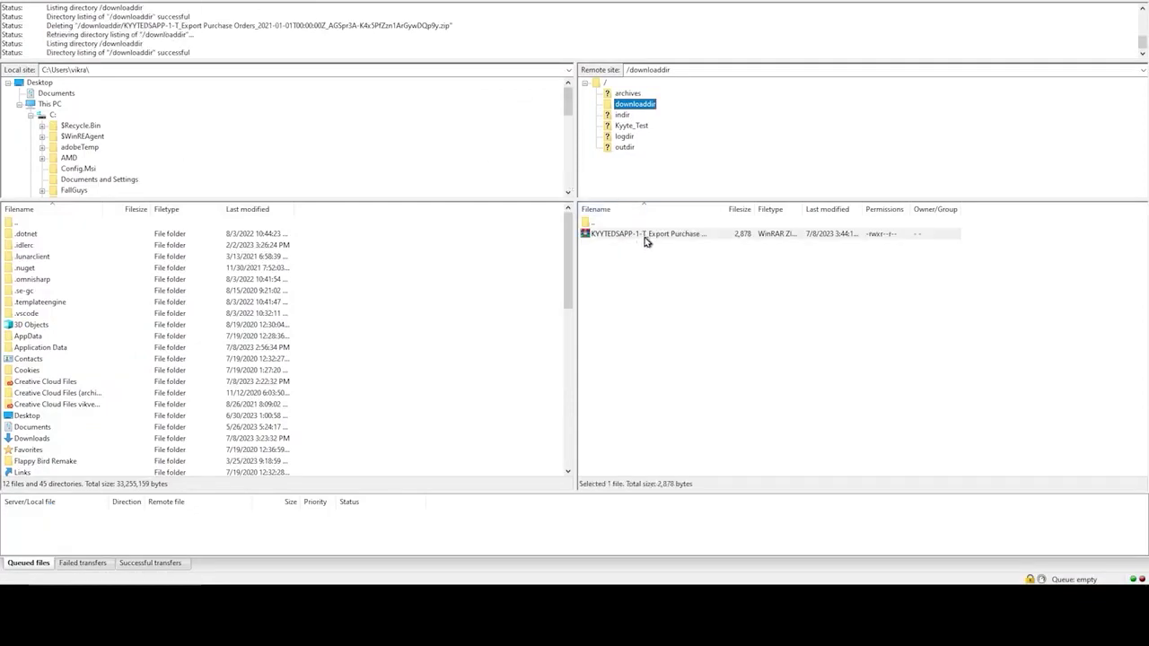
{"action": "left_click", "coordinate": [645, 240]}
{"action": "double_click", "coordinate": [645, 241]}
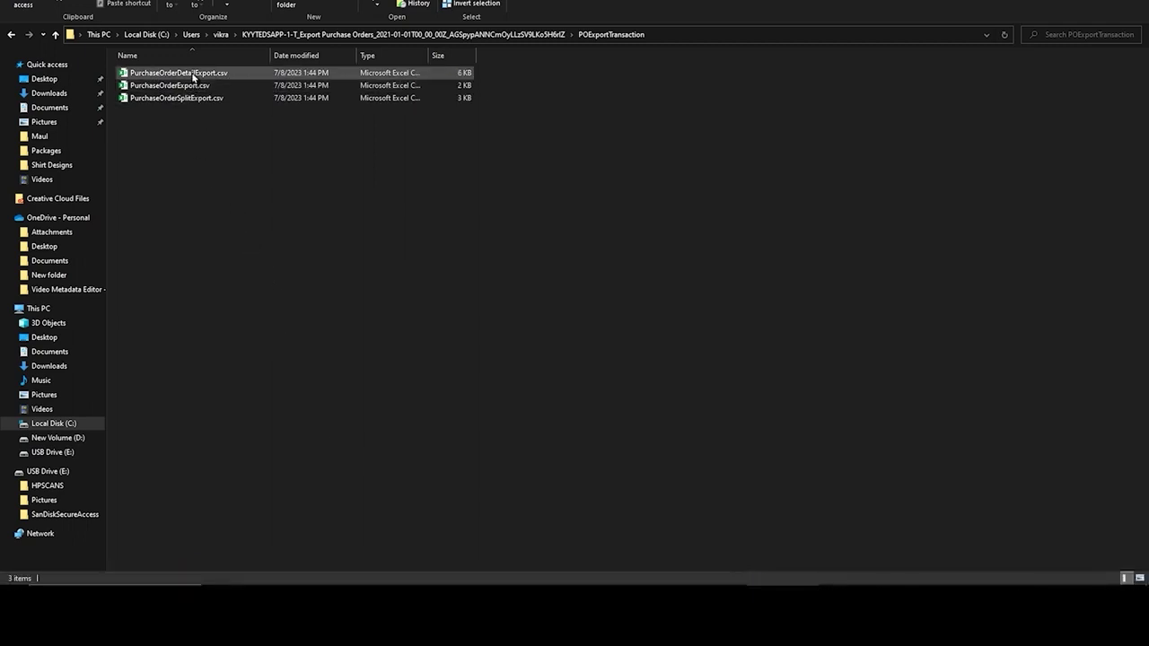
Open PurchaseOrderDetailExport.csv from the POExportTransaction folder in Excel and autofit the Id column
{"action": "left_click", "coordinate": [193, 77]}
{"action": "double_click", "coordinate": [193, 78]}
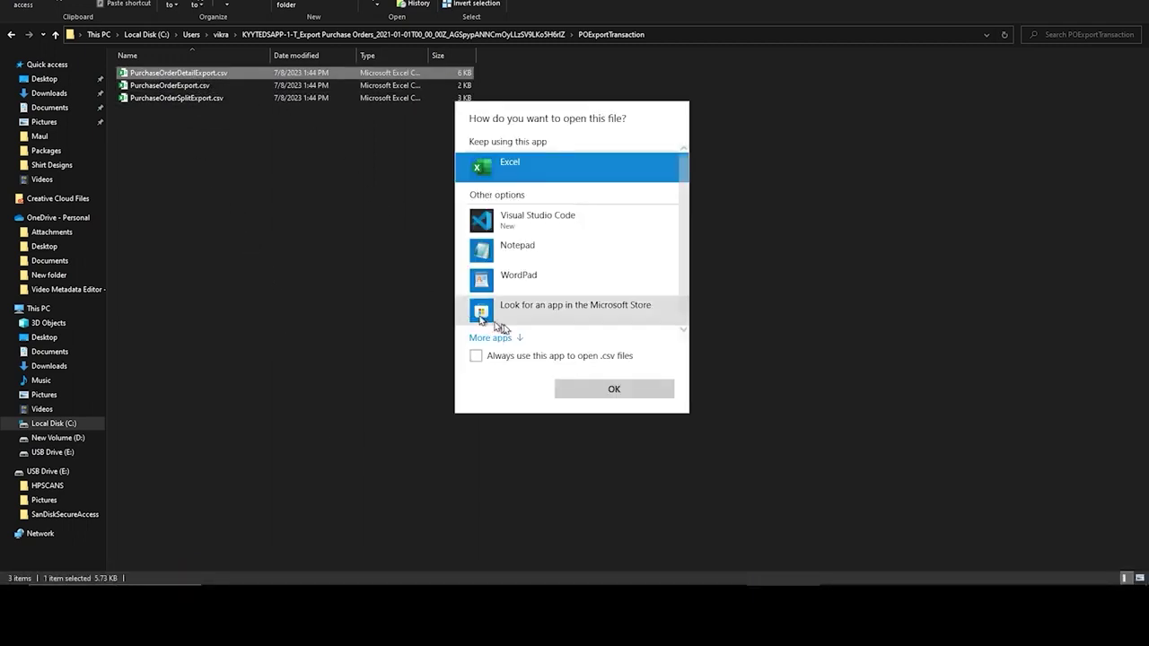
{"action": "left_click", "coordinate": [583, 392]}
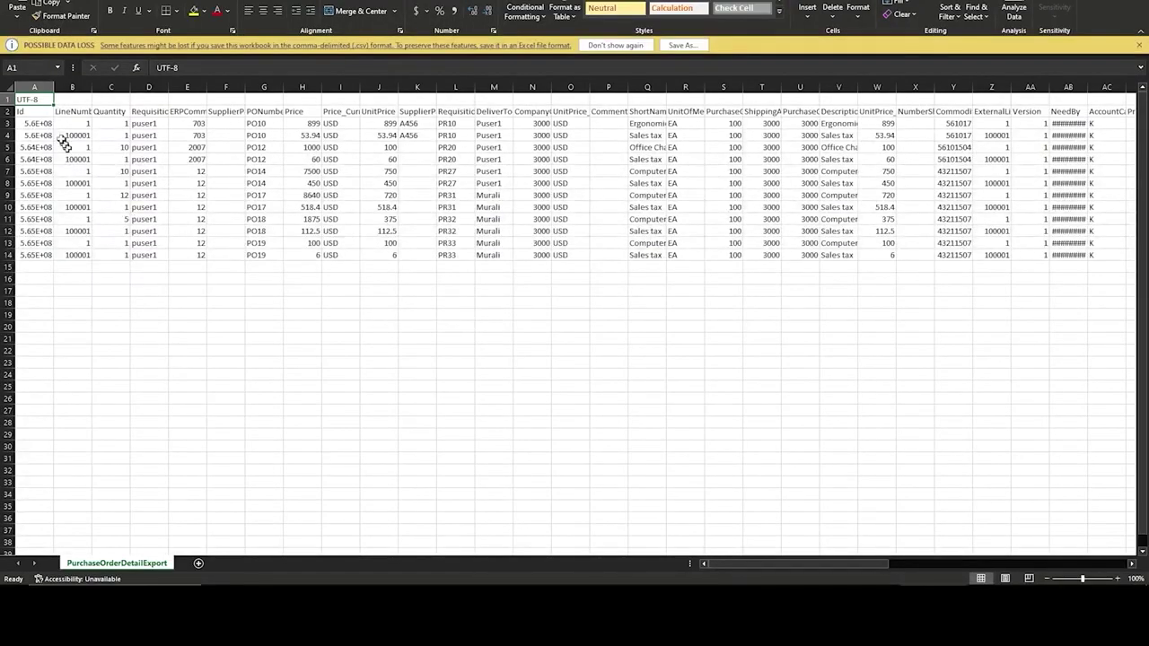
{"action": "double_click", "coordinate": [54, 87]}
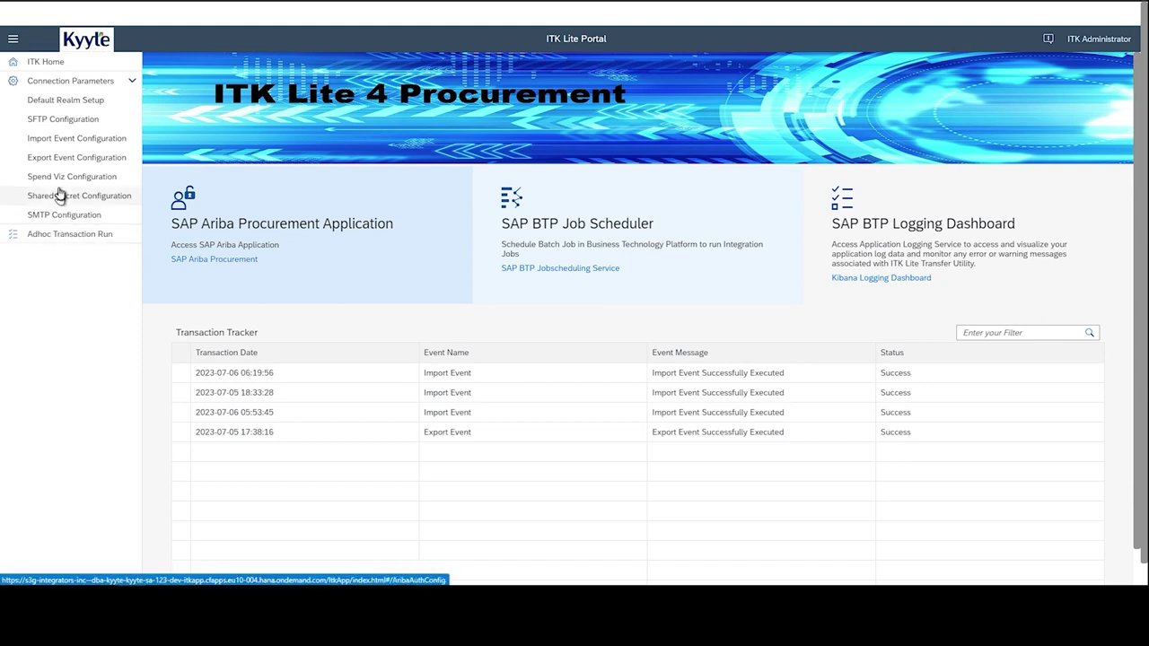
In the ITK Lite Portal, review the SFTP configuration of realm KYYTEDSAPP-1-T and the SMTP configuration
{"action": "left_click", "coordinate": [63, 121]}
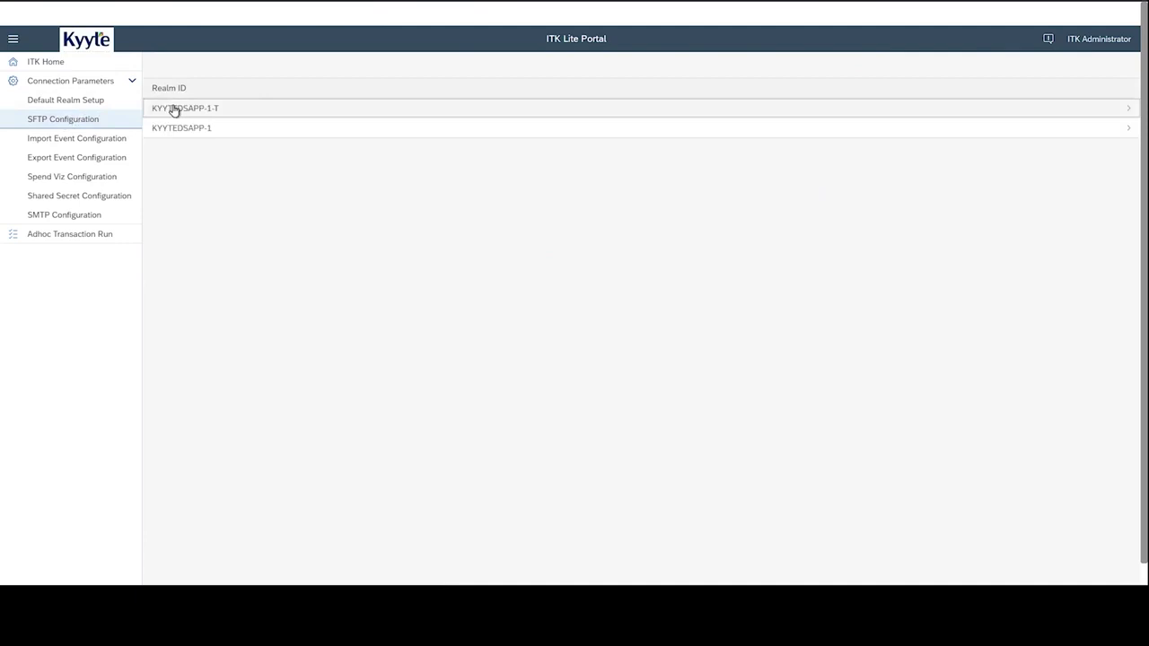
{"action": "left_click", "coordinate": [174, 109]}
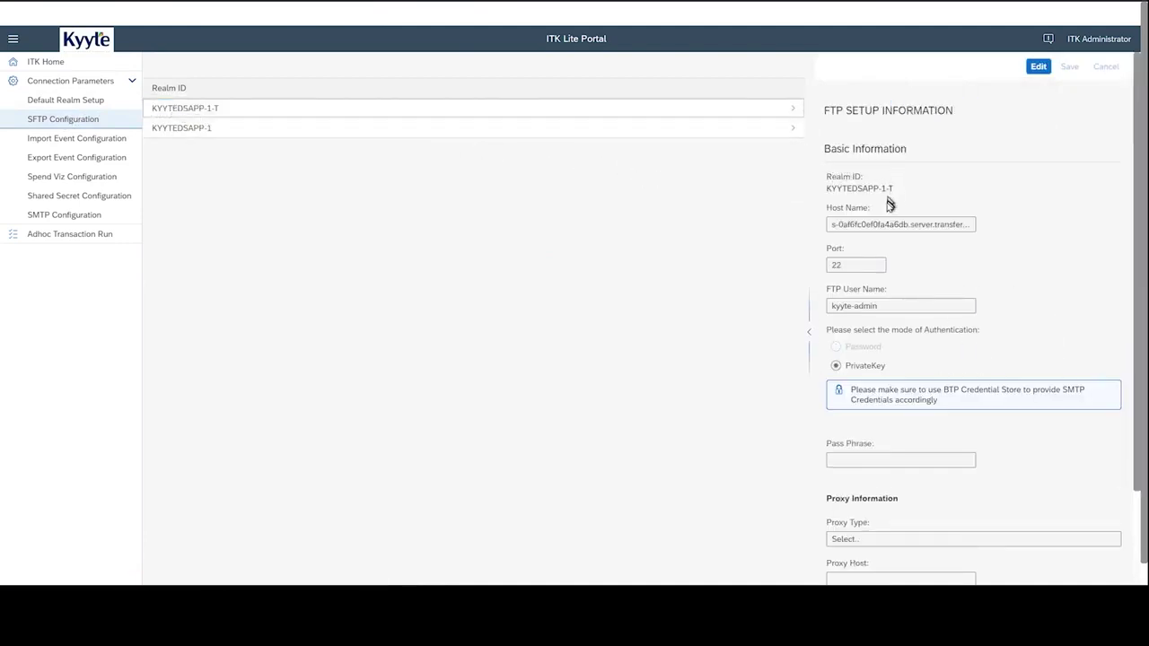
{"action": "scroll", "coordinate": [892, 332], "scroll_direction": "down", "scroll_amount": 3}
{"action": "scroll", "coordinate": [892, 333], "scroll_direction": "up", "scroll_amount": 3}
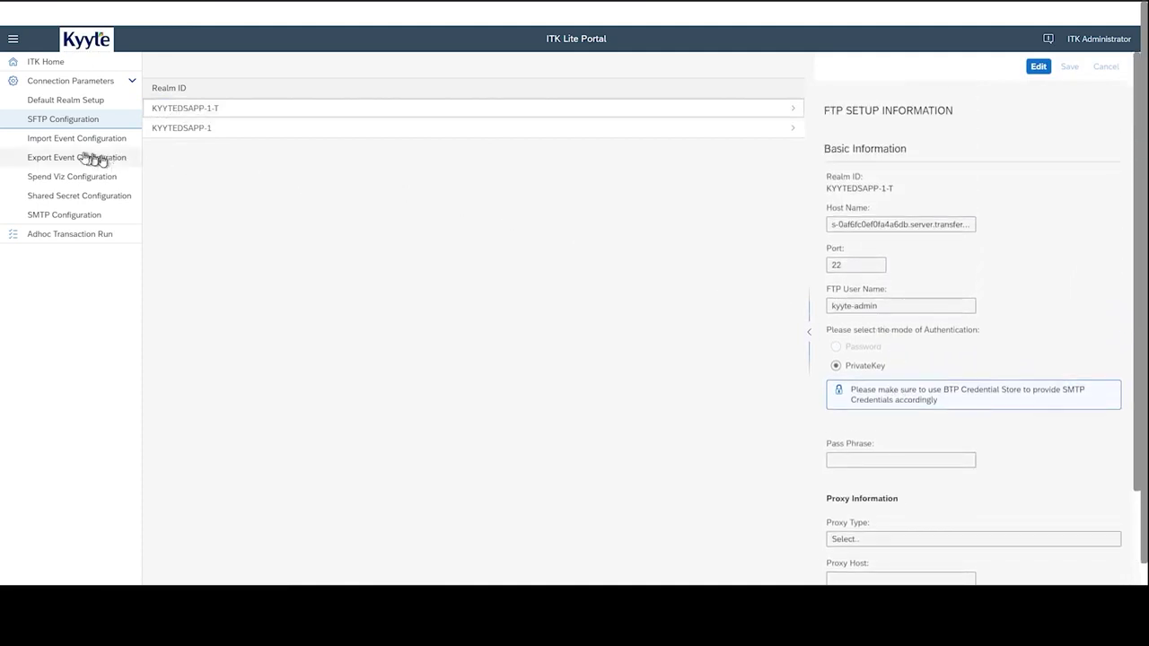
{"action": "left_click", "coordinate": [79, 216]}
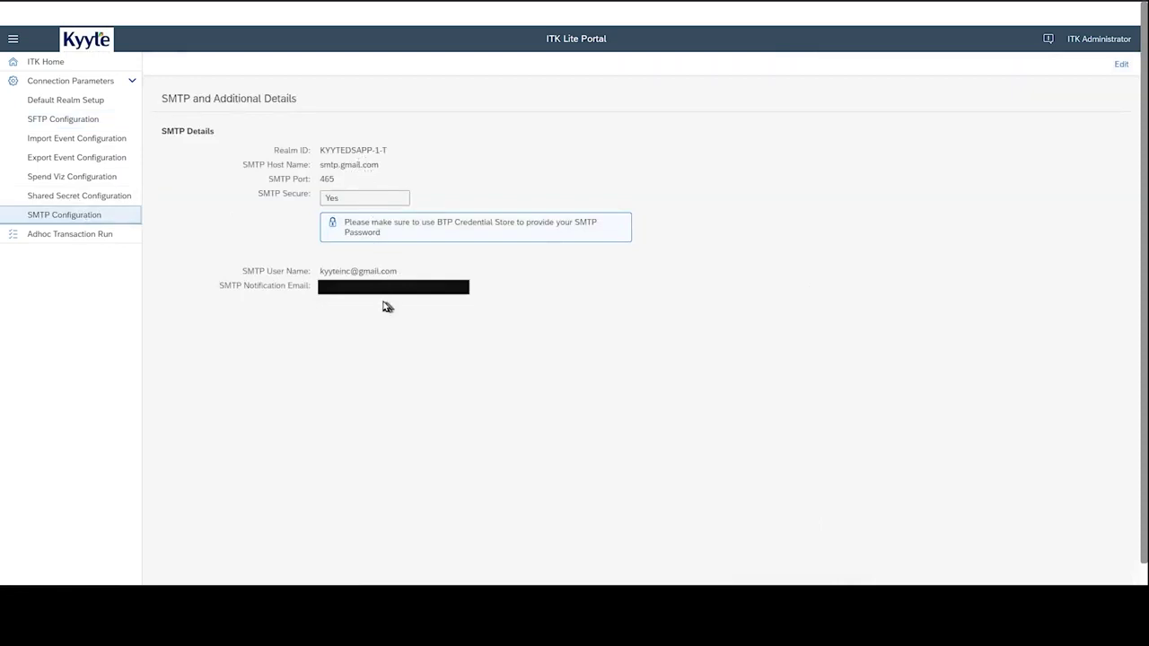
Examine the Import Batch Data event and its download directory in the import event configuration, and highlight the cost center data in Excel's CostCenterExport sheet
{"action": "left_click", "coordinate": [72, 147]}
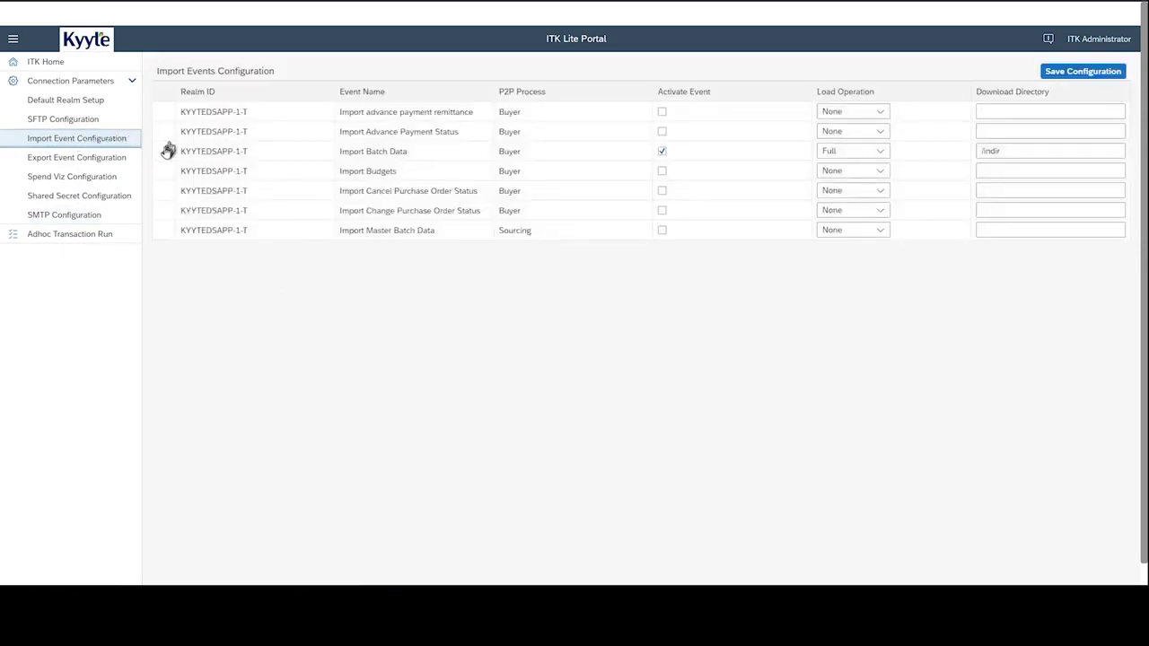
{"action": "left_click", "coordinate": [157, 158]}
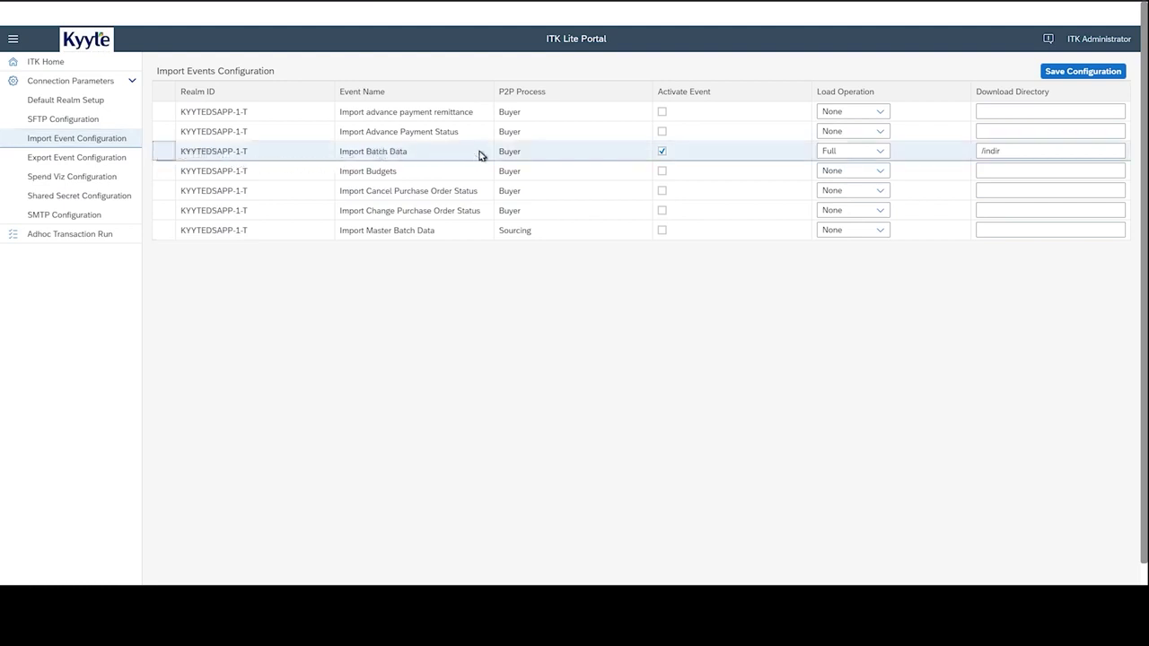
{"action": "left_click", "coordinate": [1012, 146]}
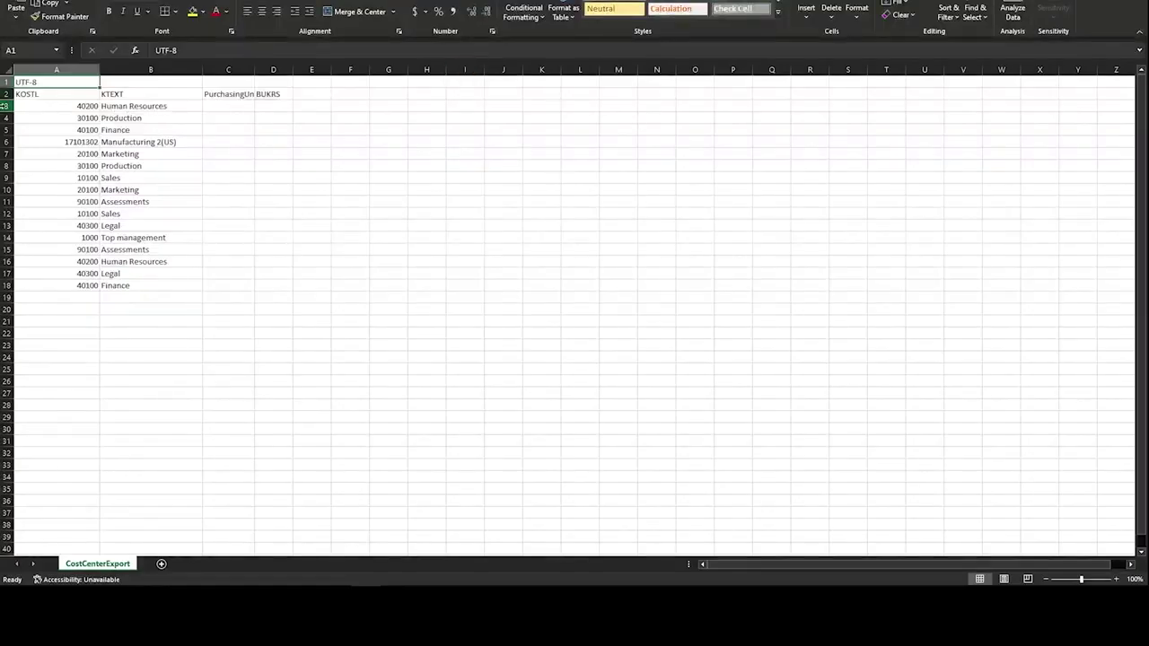
{"action": "left_click_drag", "start_coordinate": [49, 87], "coordinate": [147, 282]}
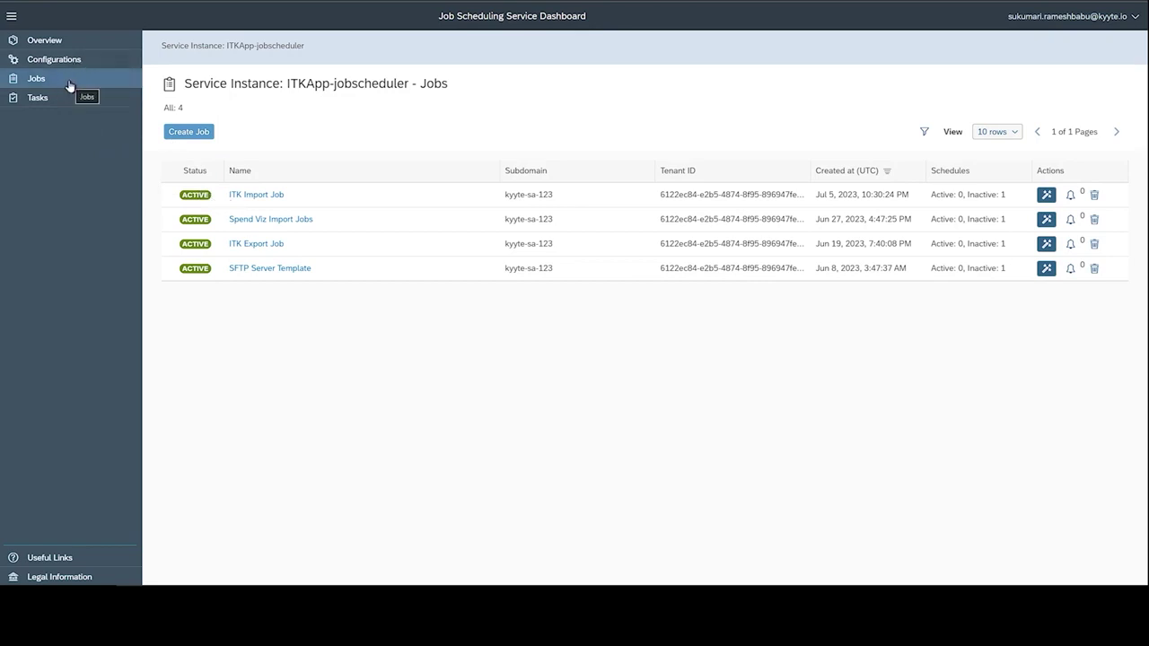
In the Job Scheduling Service Dashboard, open the schedules of ITK Import Job and activate its one-time schedule
{"action": "left_click", "coordinate": [242, 194]}
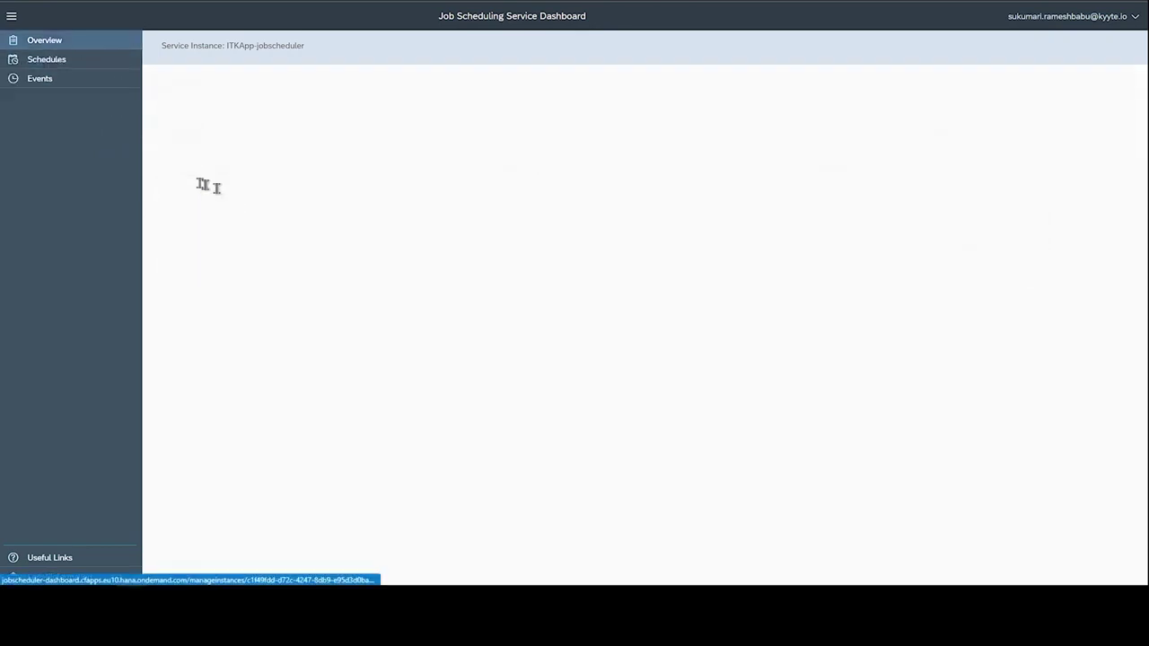
{"action": "left_click", "coordinate": [78, 63]}
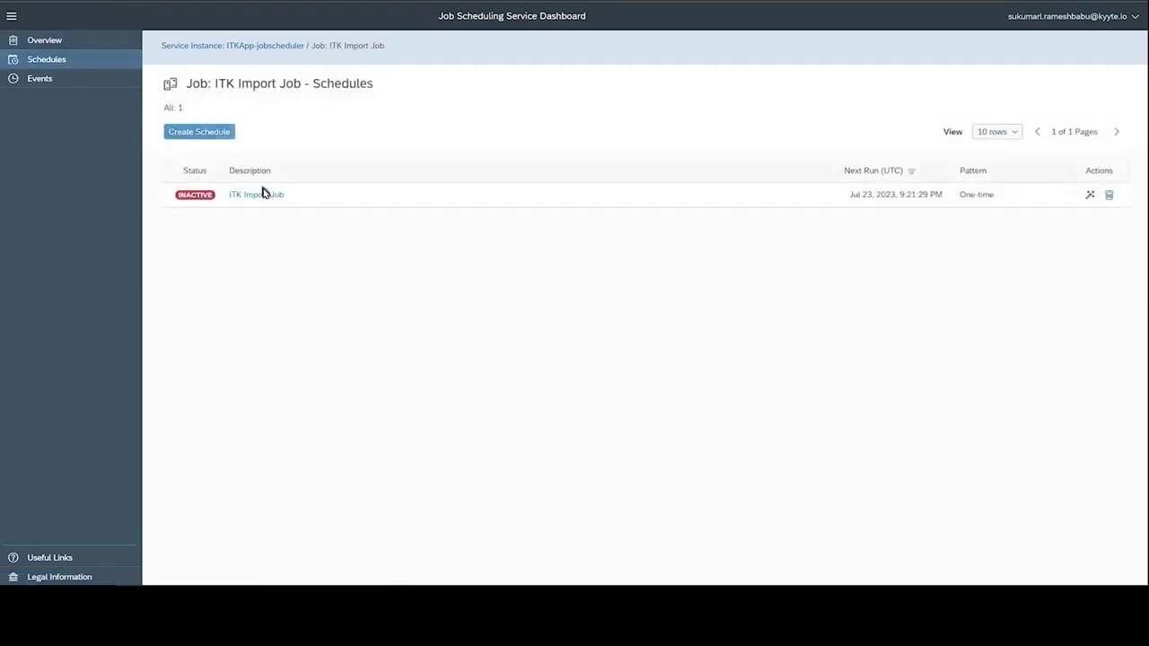
{"action": "left_click", "coordinate": [1087, 196]}
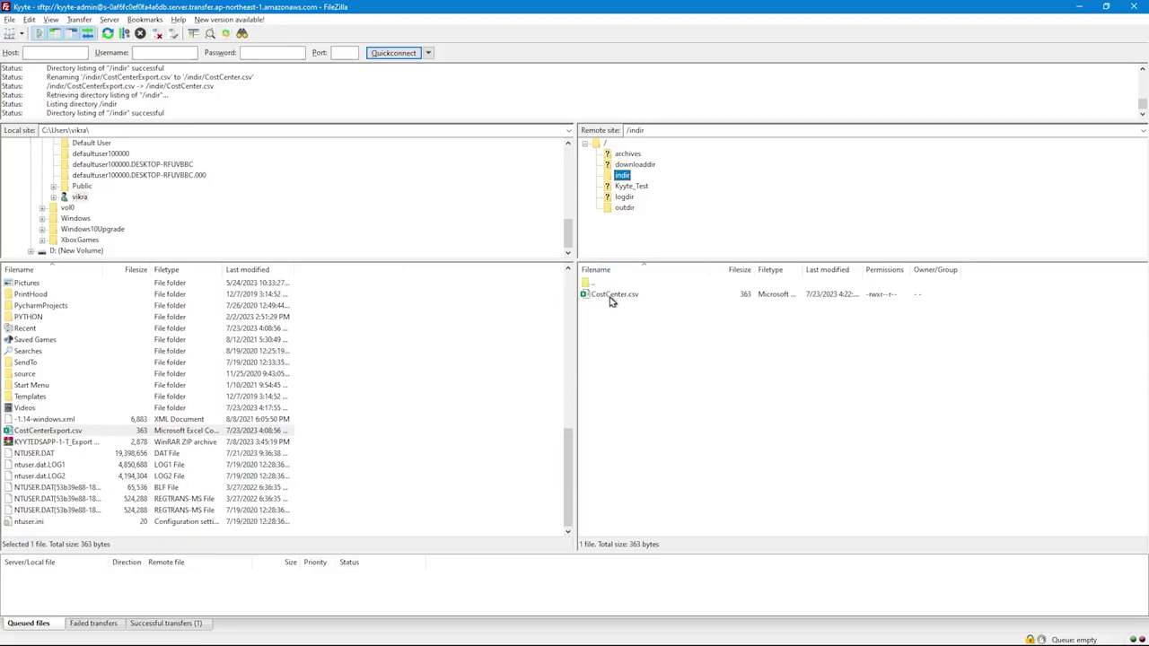
Refresh the remote /indir listing in FileZilla and view the details of the Import Batch Data task in SAP Ariba
{"action": "left_click", "coordinate": [107, 35]}
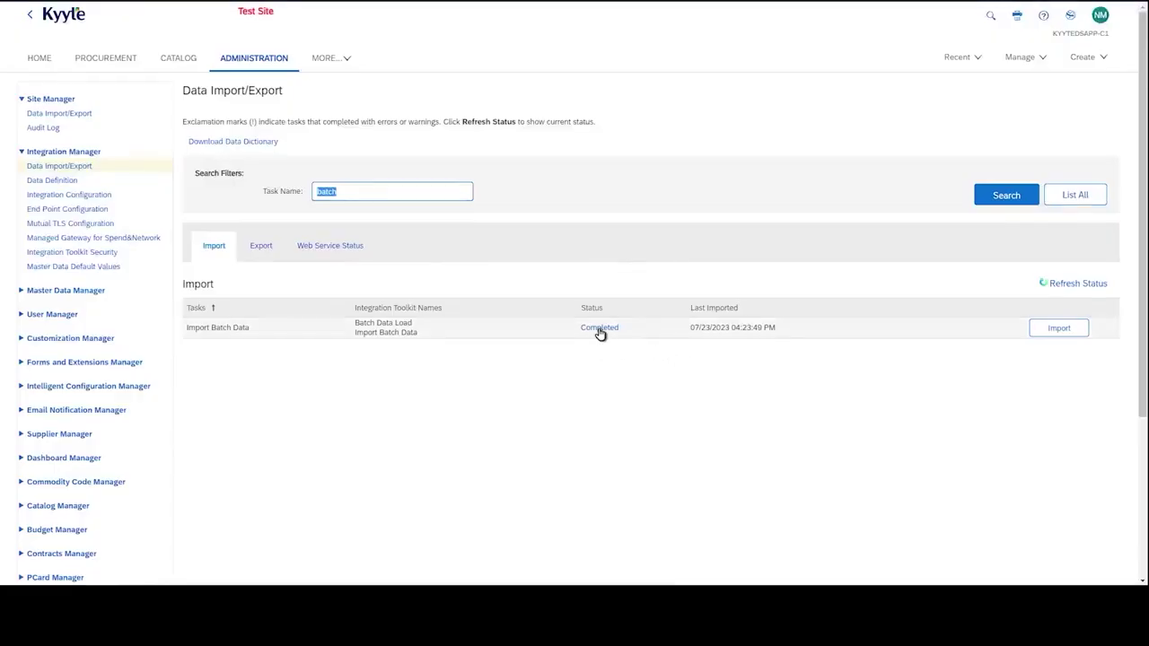
{"action": "left_click", "coordinate": [599, 330]}
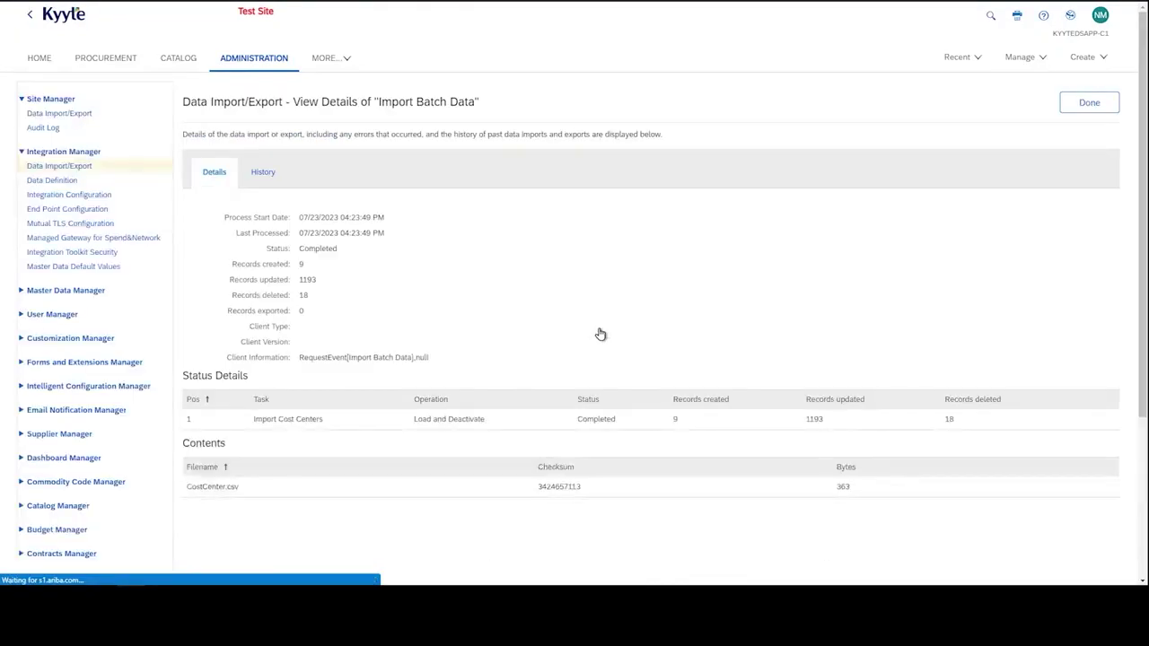